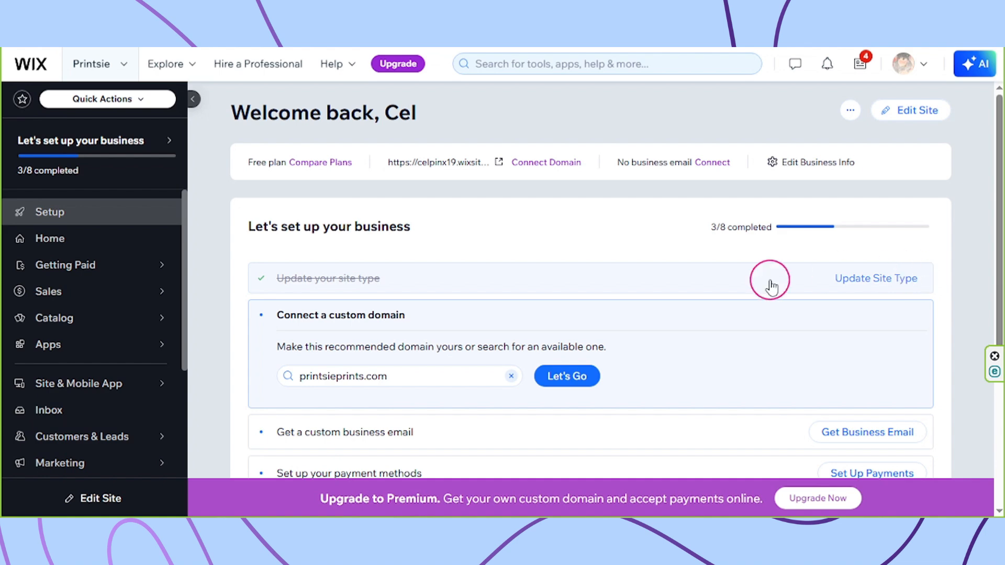
Start a new blank automation from scratch on the Automations page.
scroll(140, 314, "down", 3)
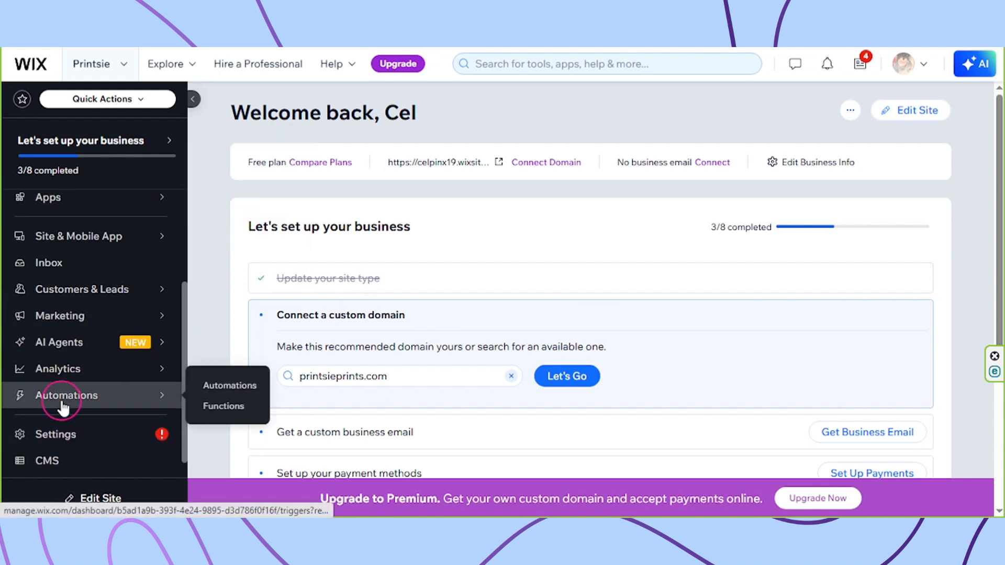
left_click(62, 404)
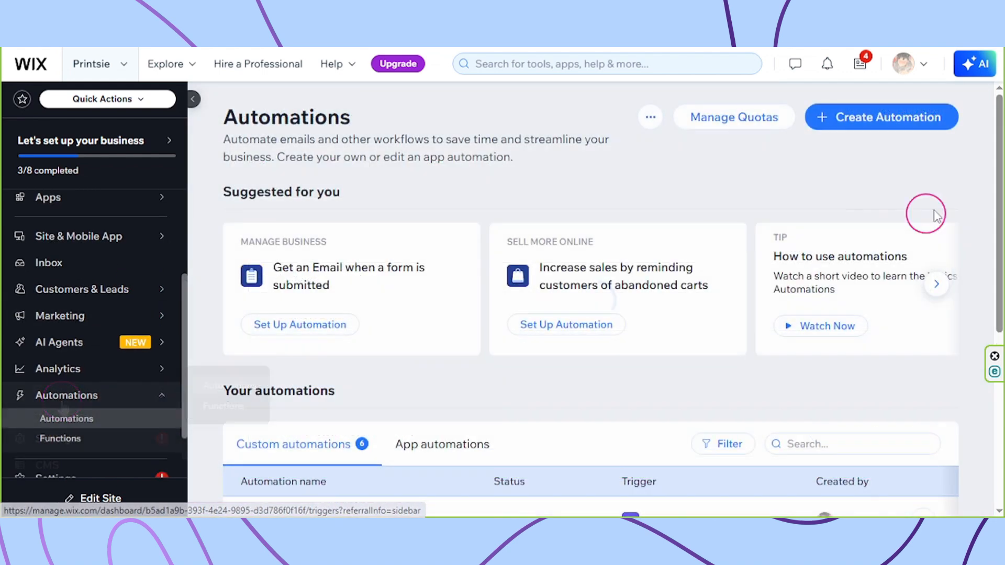
left_click(884, 128)
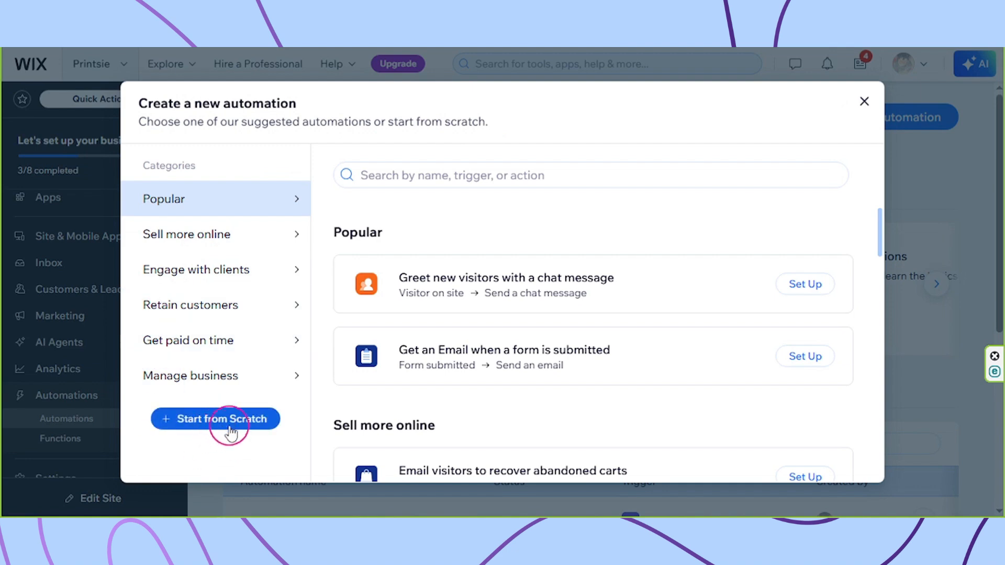
left_click(229, 431)
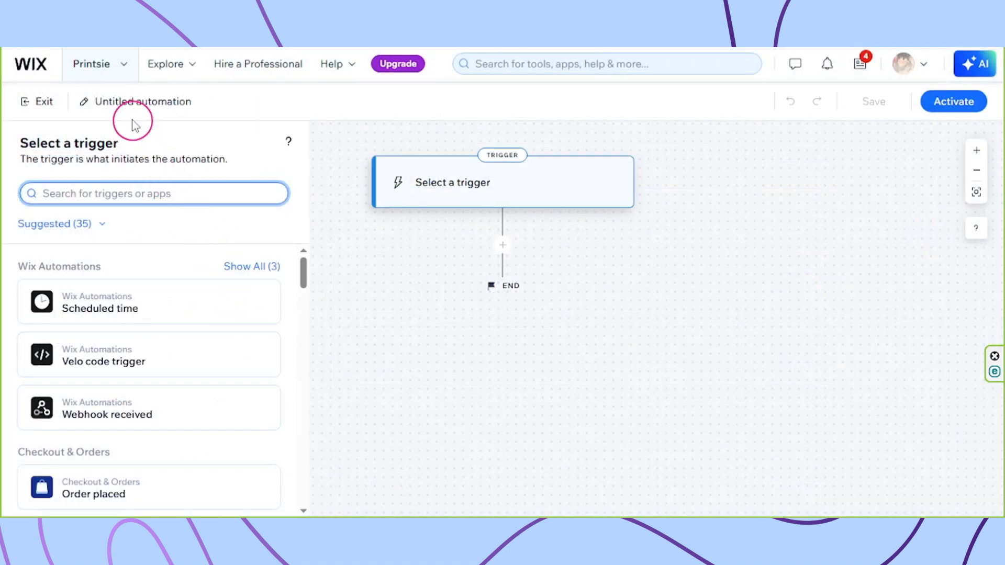
Rename the new automation to 'Coupon'.
left_click(135, 108)
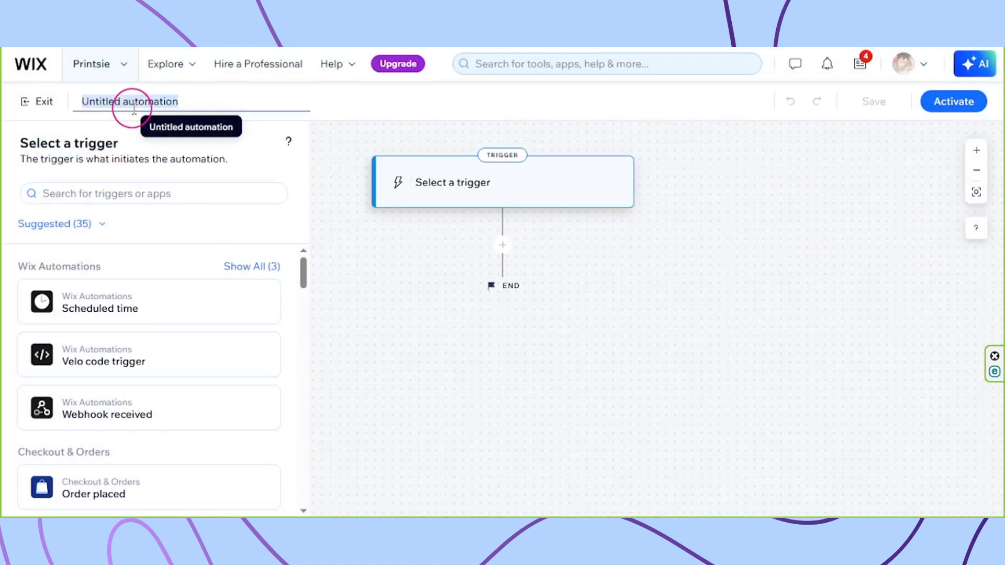
type("Coupon")
left_click(456, 381)
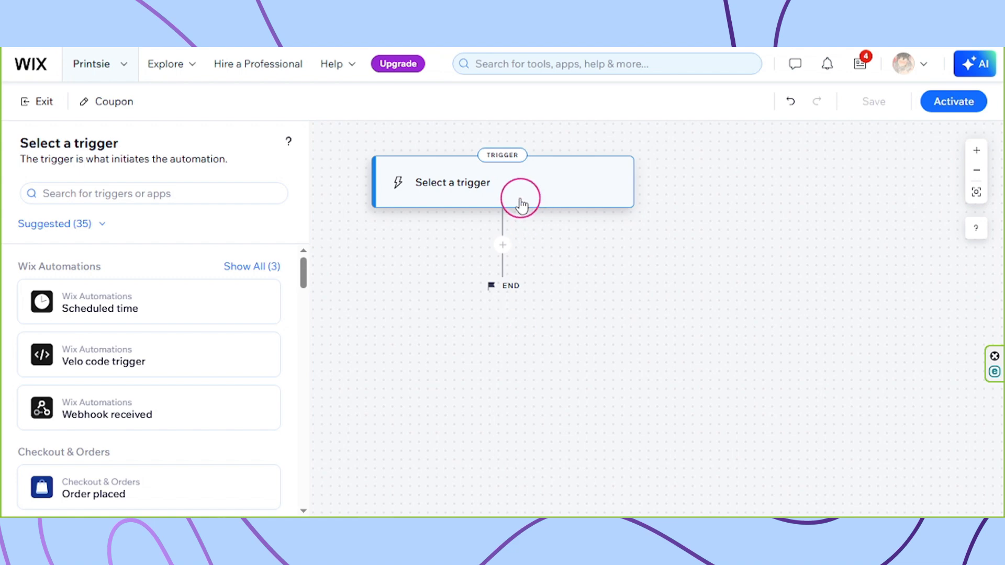
Use Wix Stores 'Checkout abandoned' as the trigger, once per person, and apply it.
scroll(246, 298, "down", 5)
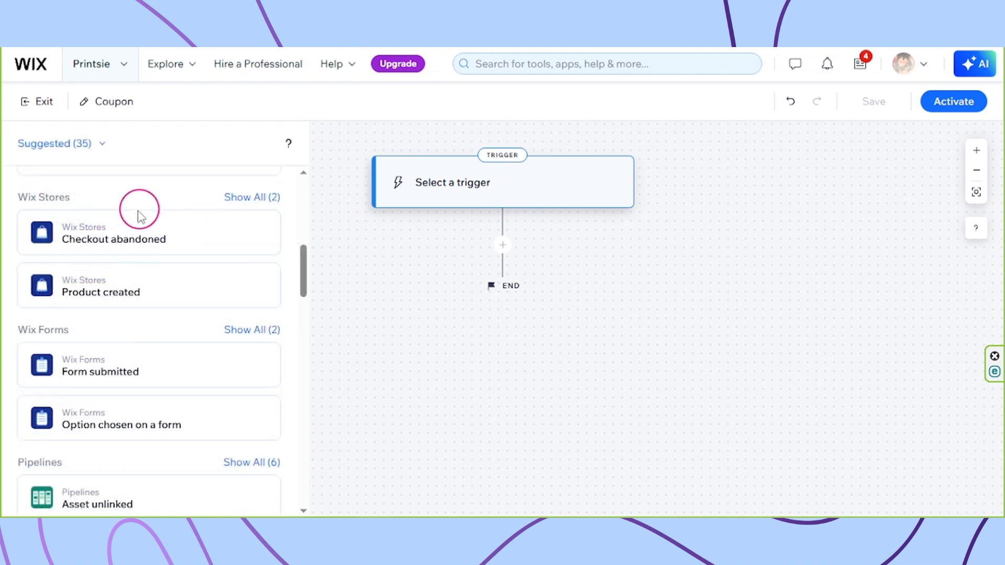
left_click(149, 232)
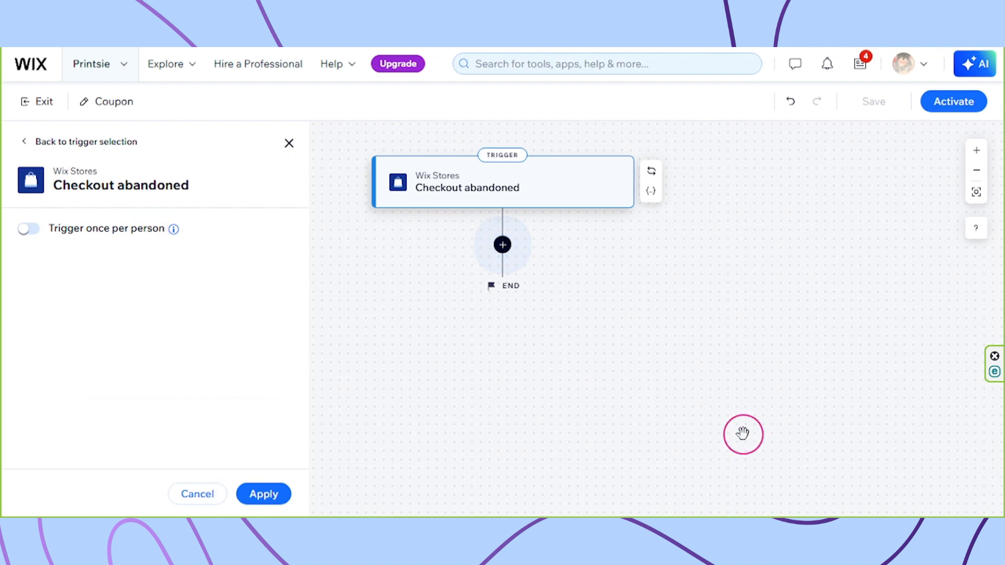
left_click(29, 229)
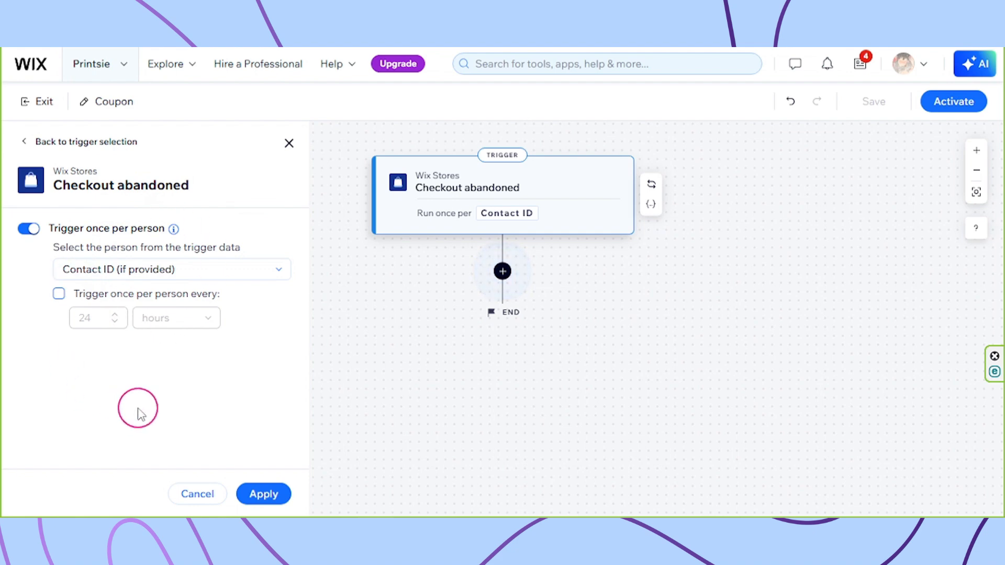
left_click(265, 495)
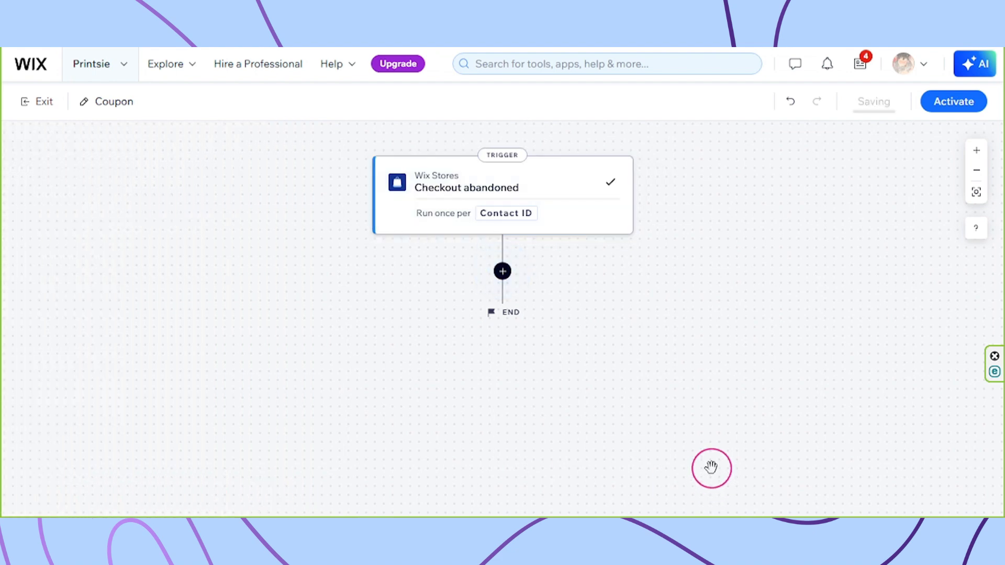
Add an 'Add a coupon' action after the trigger, found by searching 'coupon'.
left_click(502, 272)
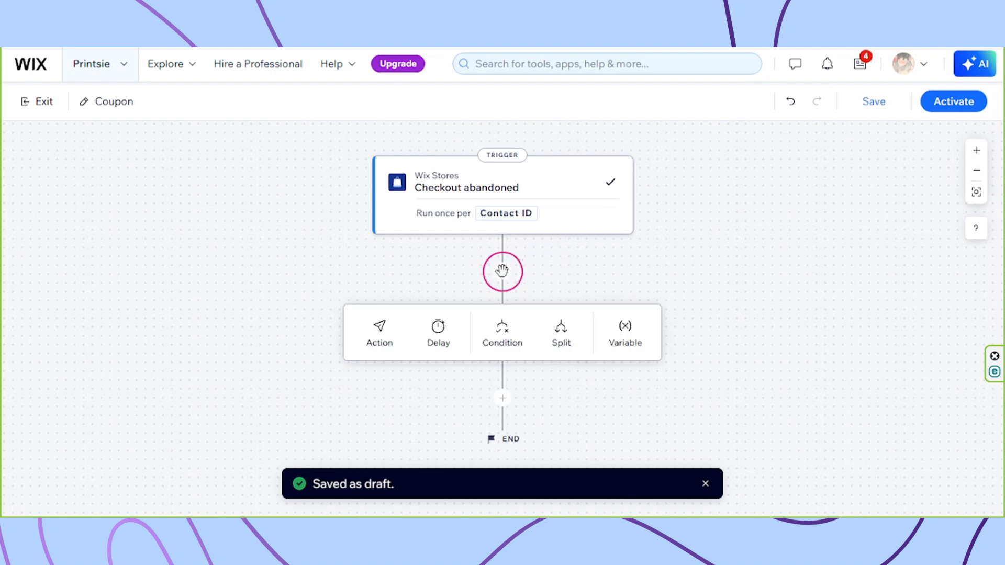
left_click(373, 348)
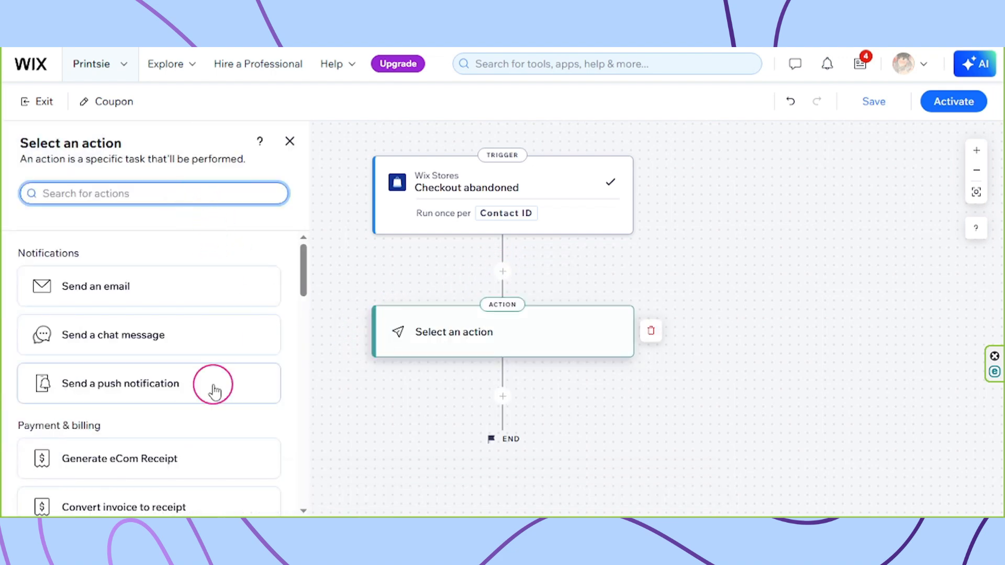
type("coupon")
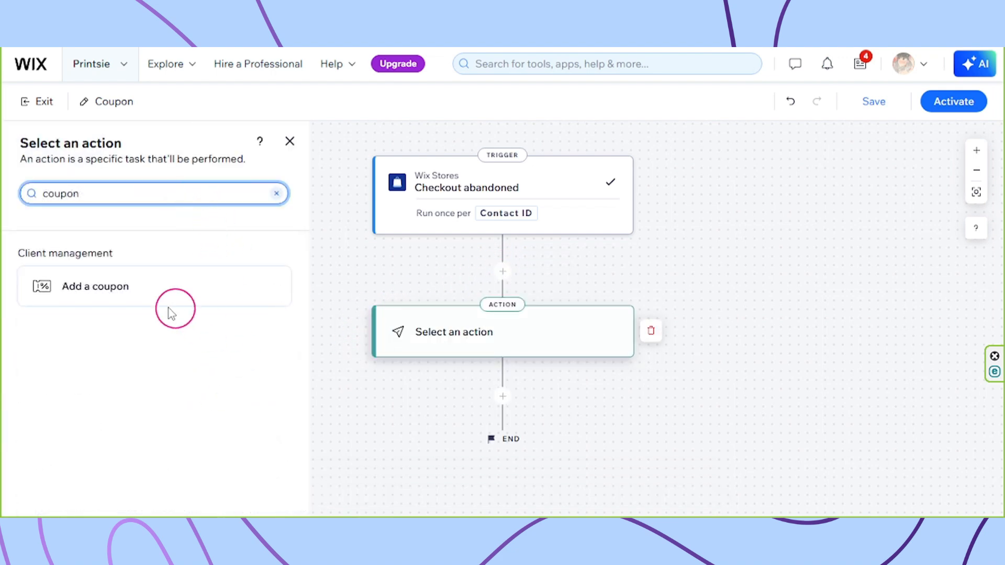
left_click(125, 299)
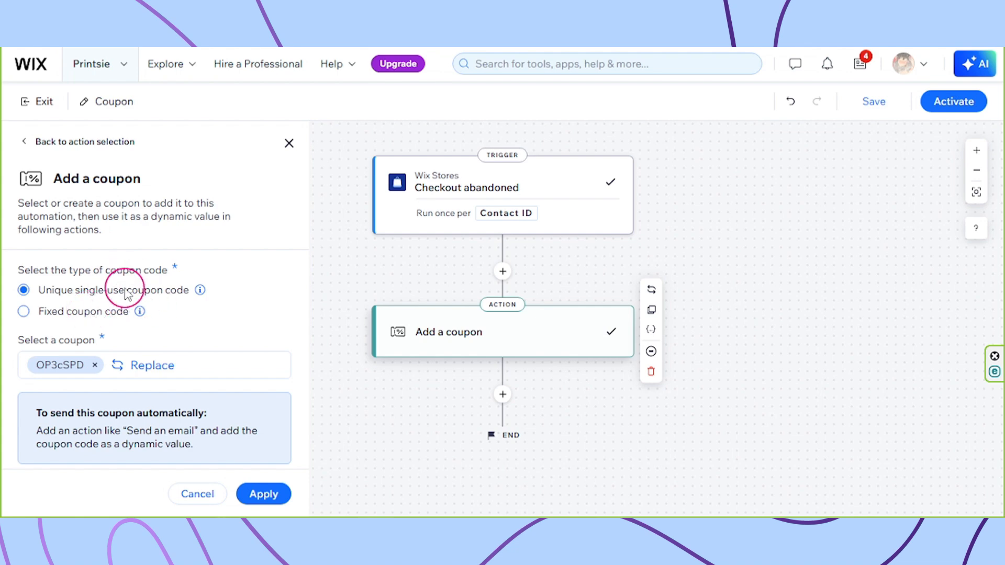
Replace coupon OP3cSPD with OPWLV1j and apply the Add a coupon action.
left_click(95, 365)
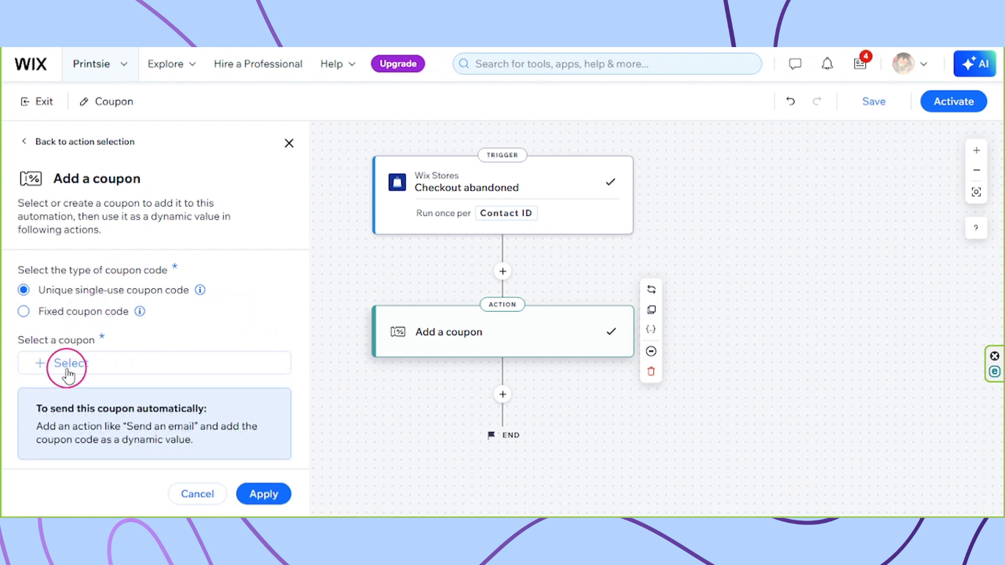
left_click(68, 366)
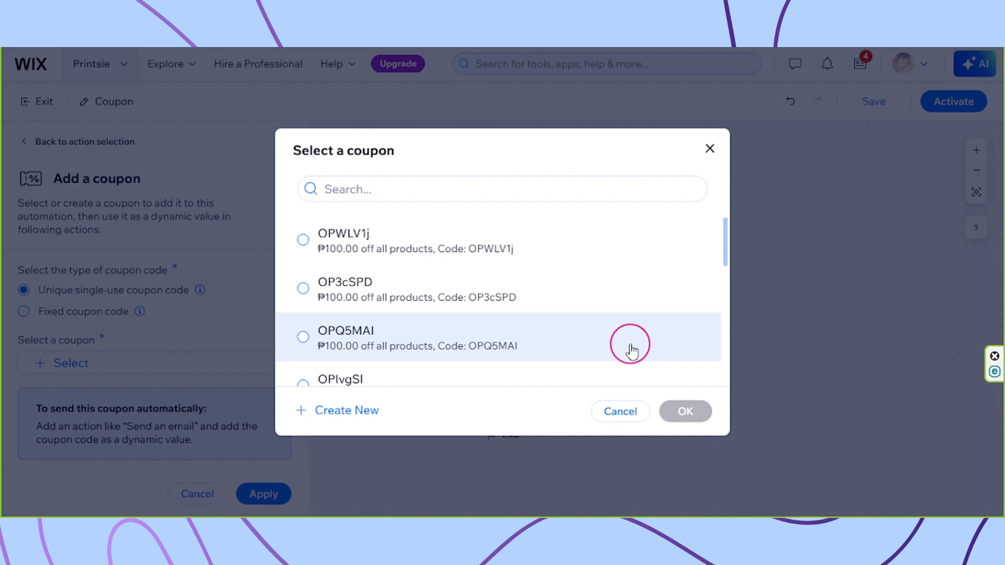
left_click(438, 236)
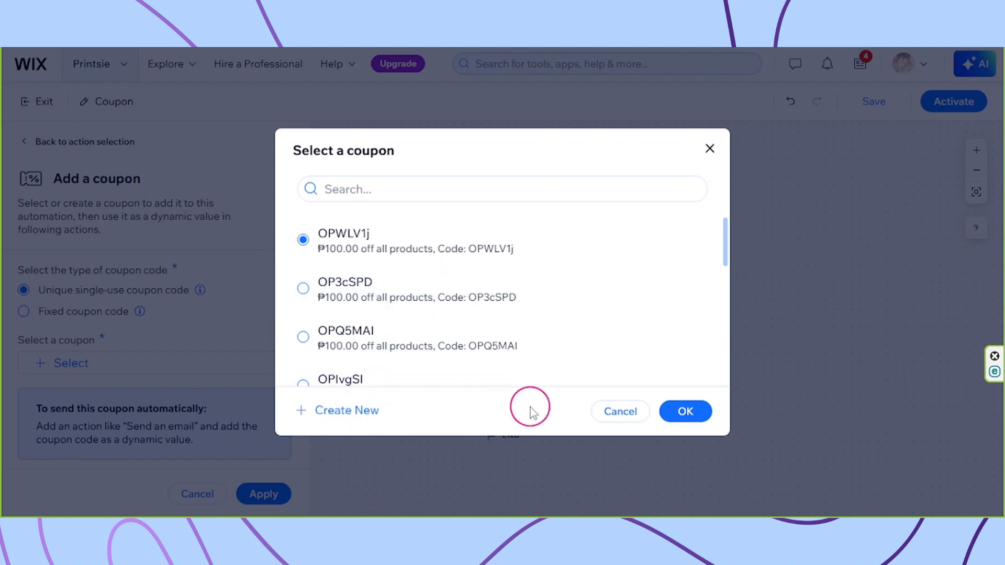
left_click(689, 414)
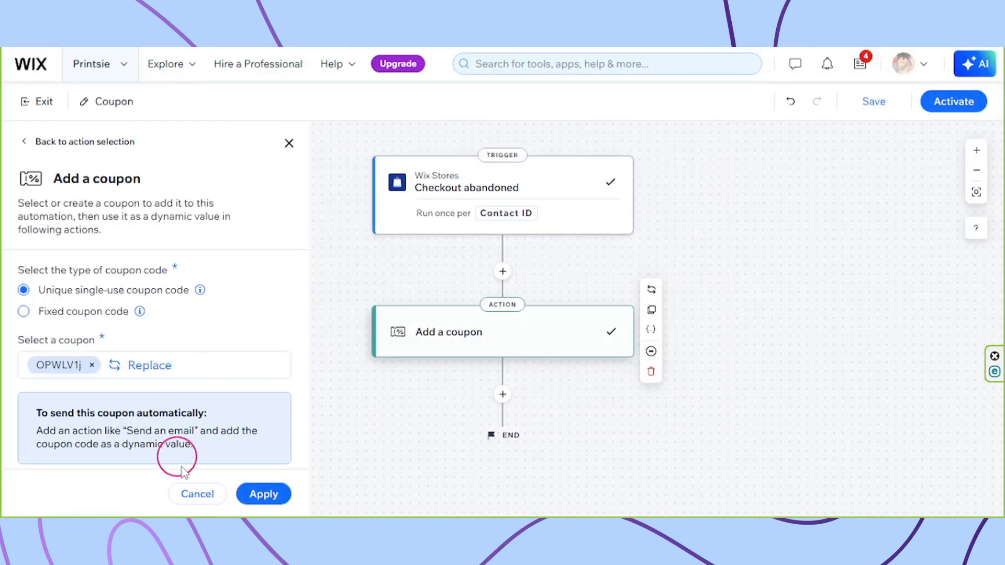
left_click(264, 494)
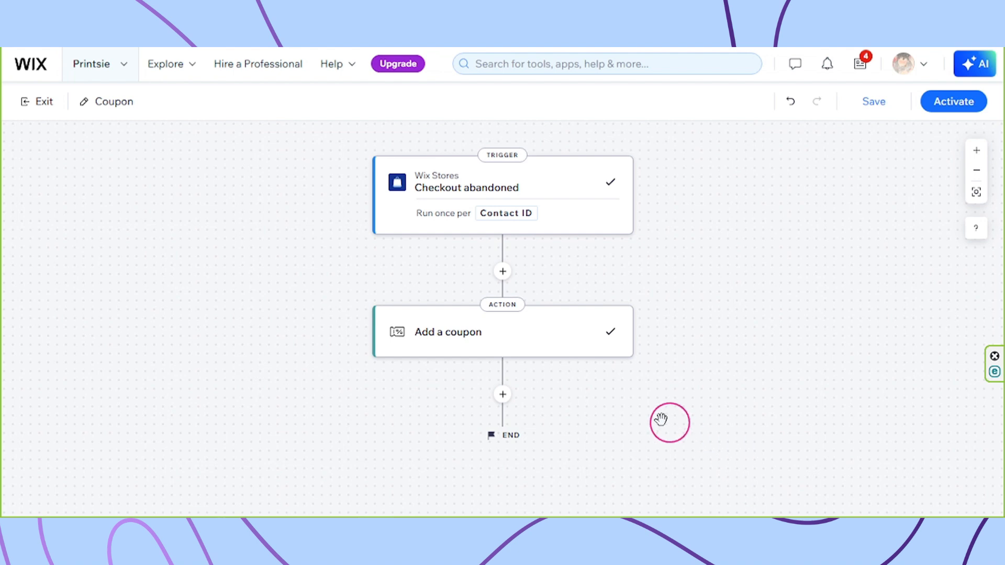
Add a 'Send an email' action after the Add a coupon step.
left_click(503, 395)
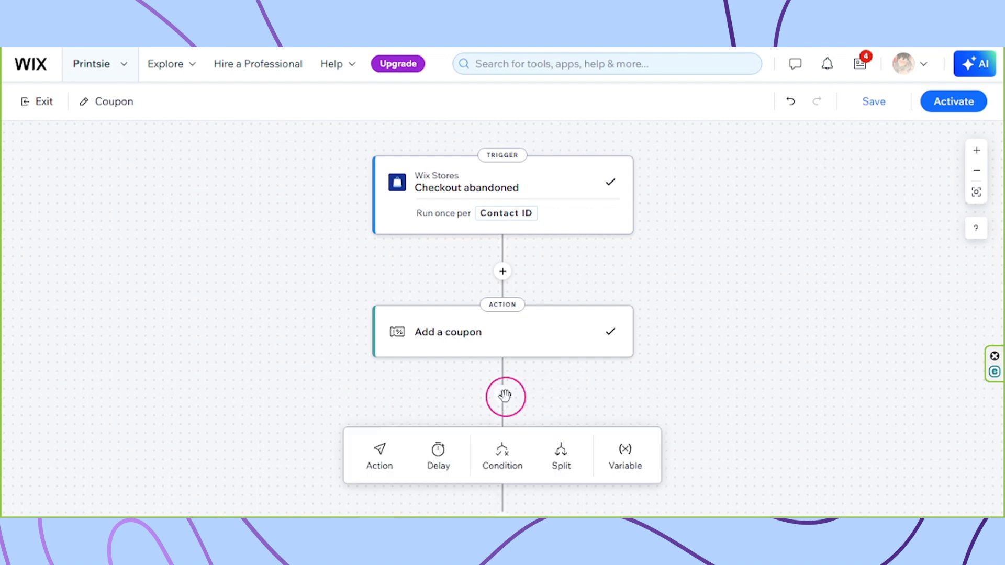
left_click(384, 468)
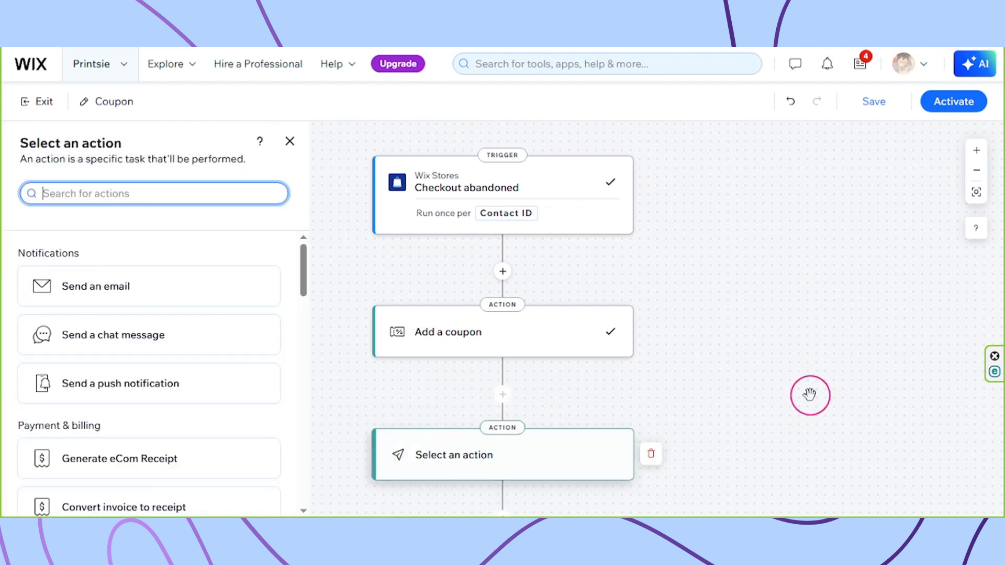
left_click(155, 299)
scroll(147, 358, "down", 3)
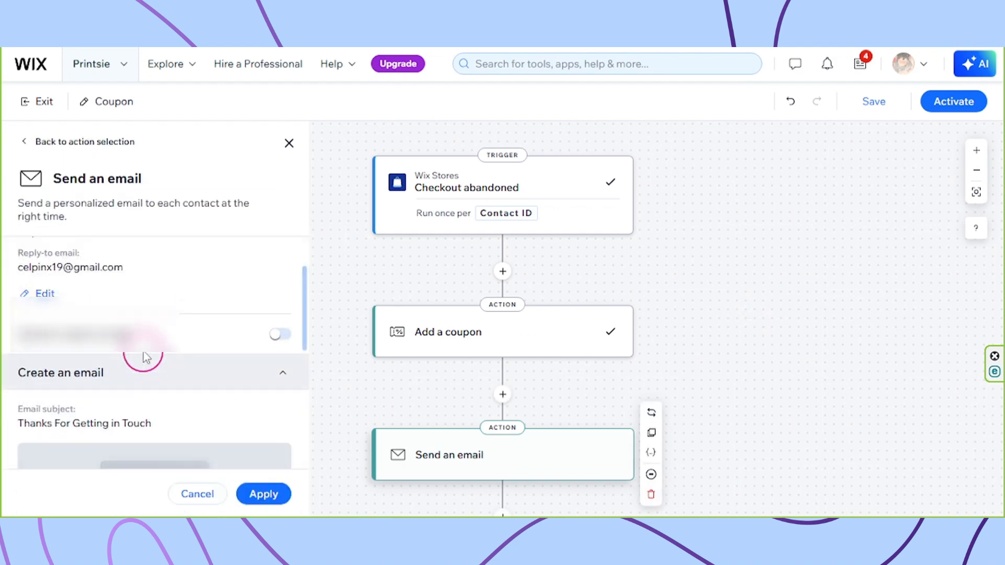
scroll(146, 358, "up", 3)
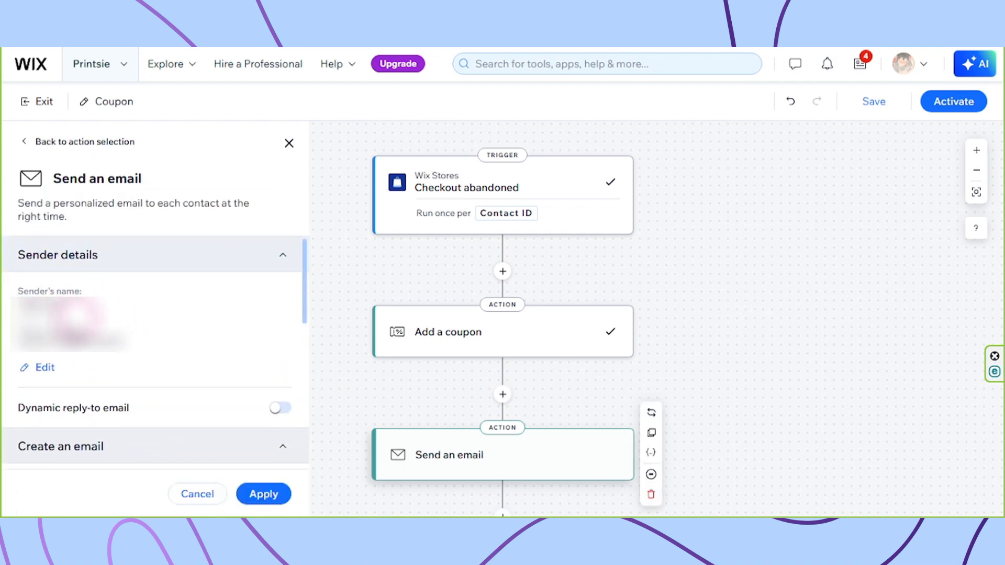
scroll(113, 333, "down", 7)
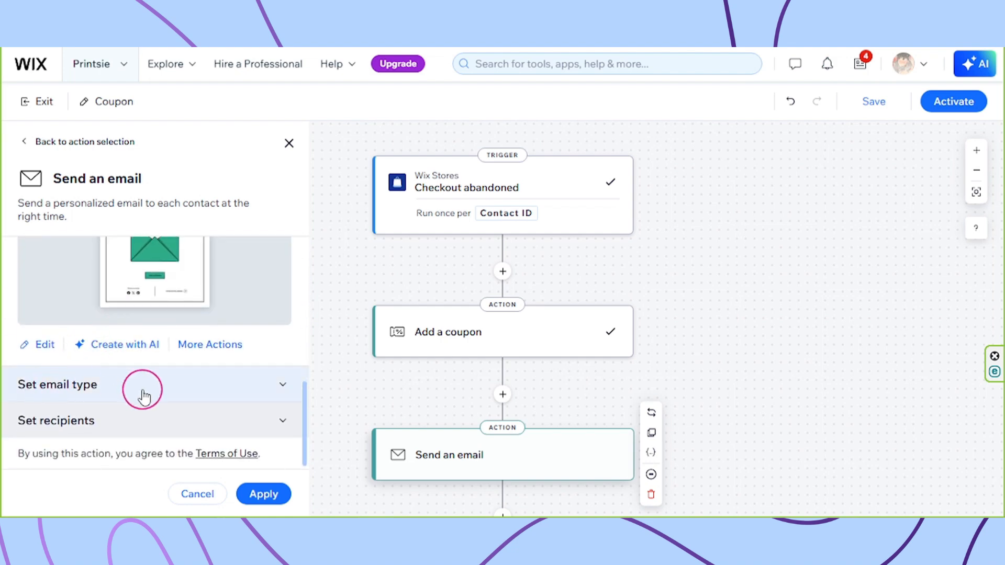
Check the recipient settings and open the 'Thanks For Getting in Touch' email in the editor.
left_click(283, 424)
scroll(203, 423, "down", 2)
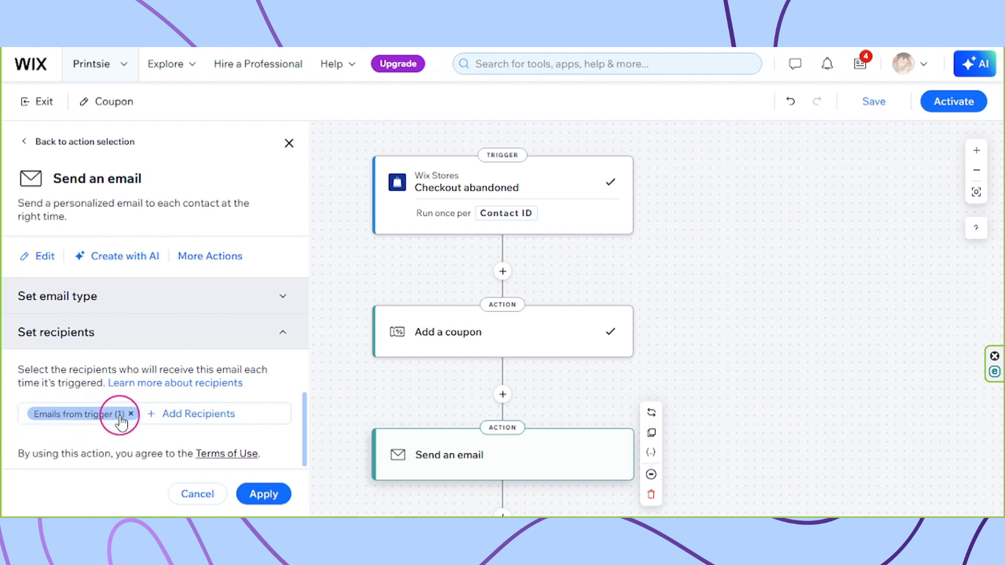
scroll(193, 418, "up", 3)
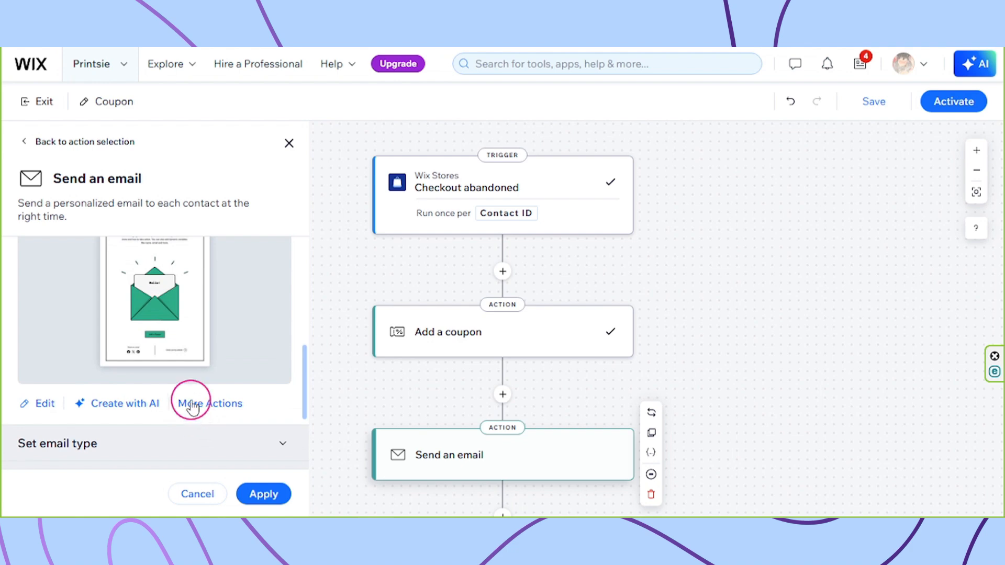
scroll(191, 398, "up", 2)
scroll(199, 382, "up", 2)
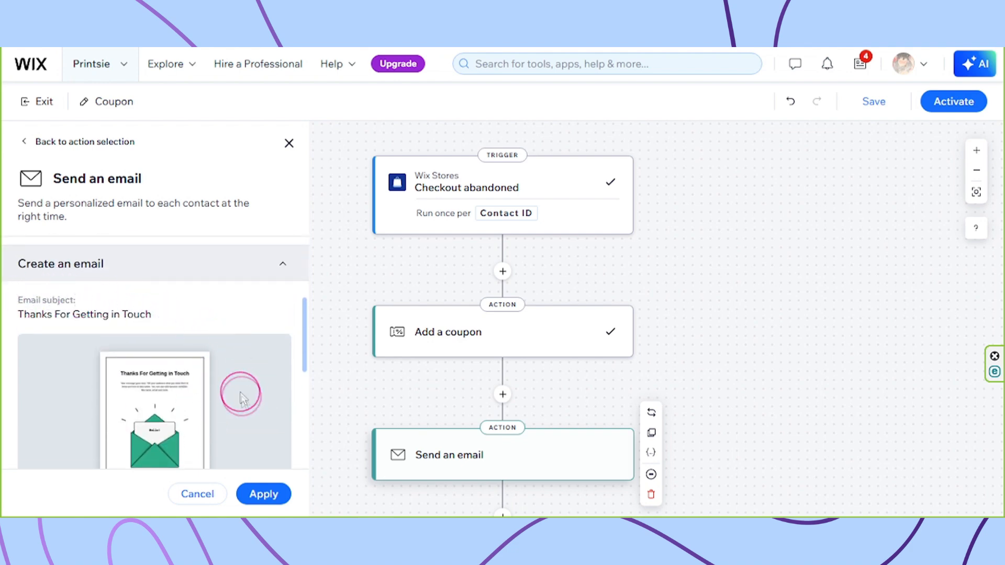
scroll(213, 370, "down", 3)
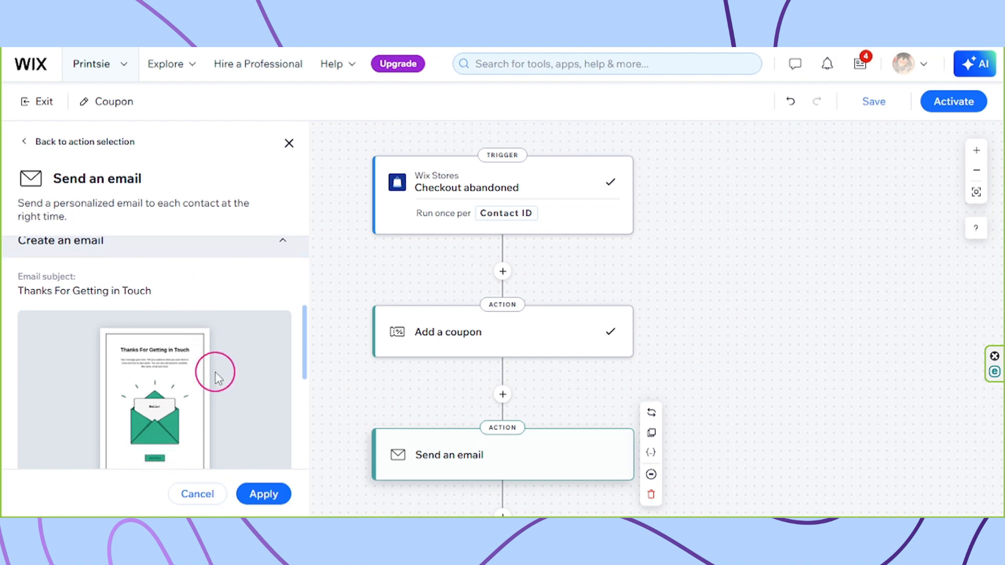
left_click(45, 404)
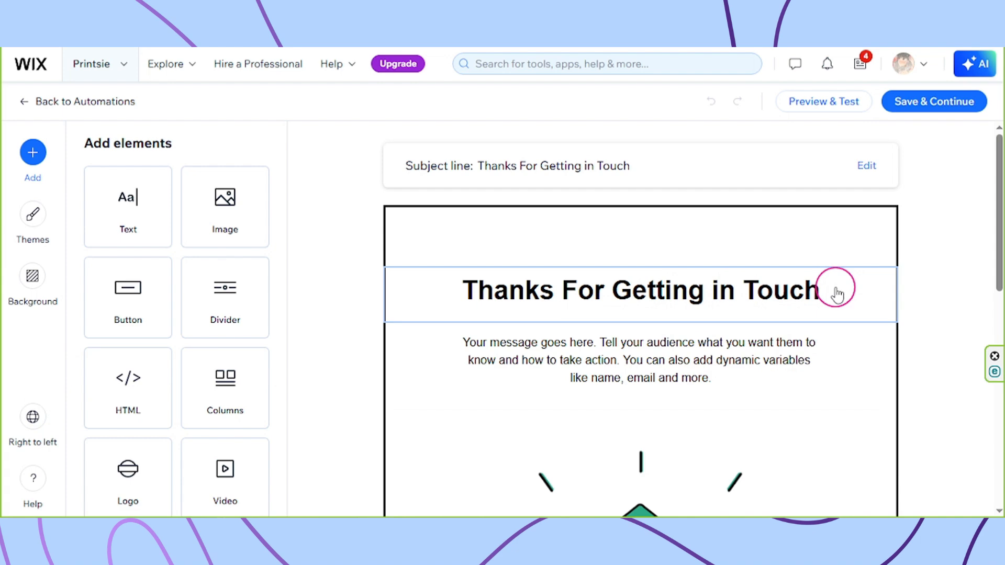
Insert a Text block below the envelope illustration in the email.
left_click(770, 341)
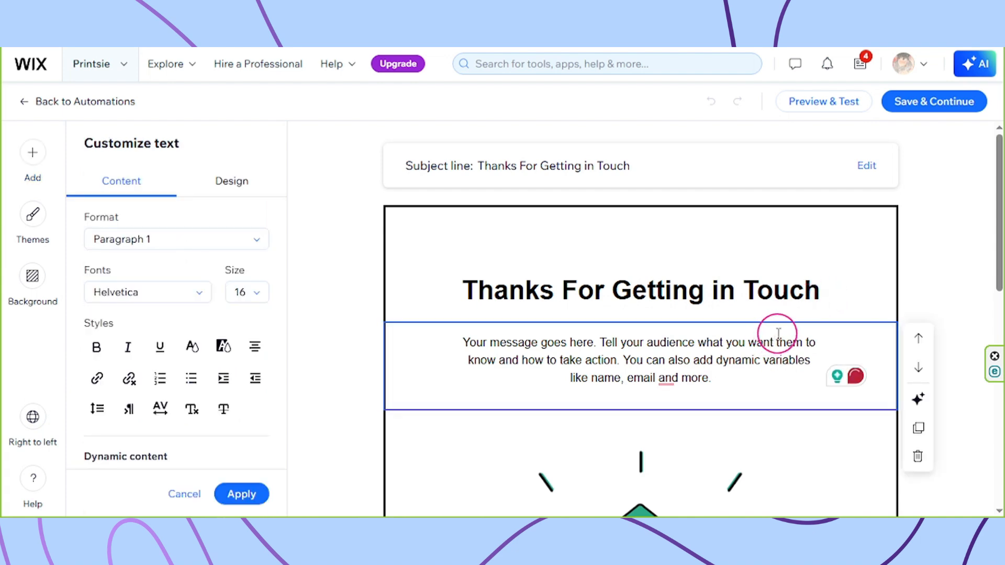
scroll(778, 332, "down", 5)
left_click(804, 379)
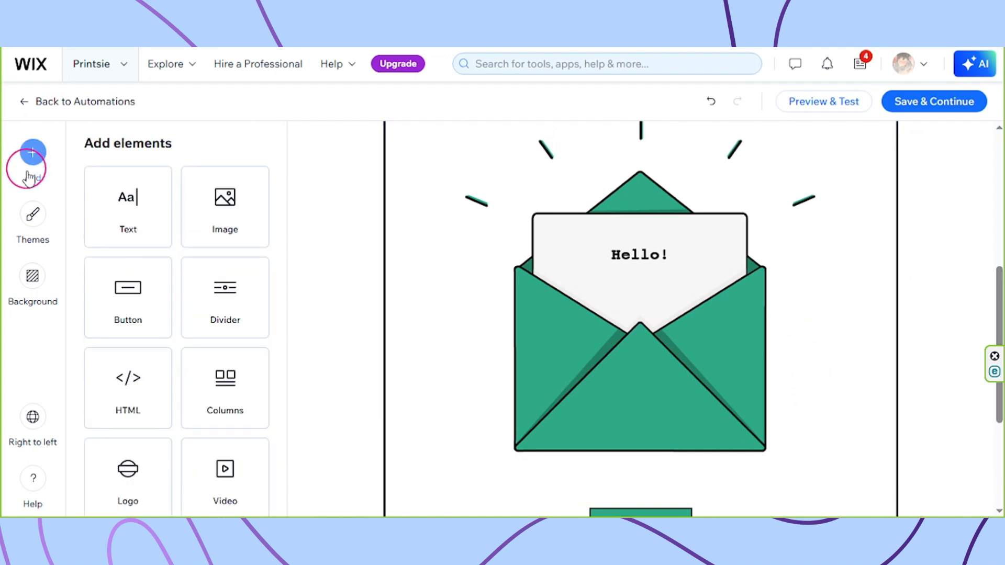
left_click(159, 217)
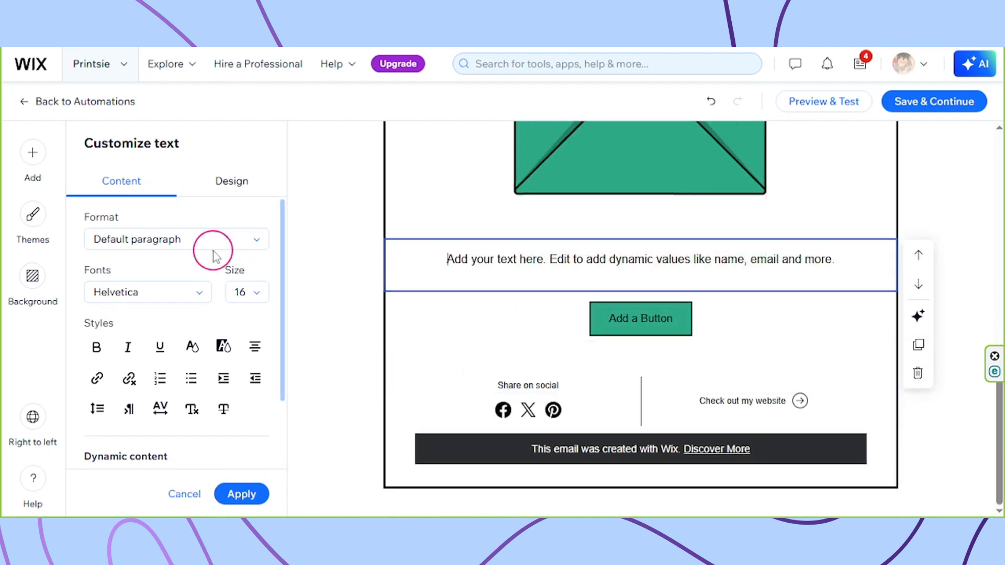
scroll(213, 257, "down", 2)
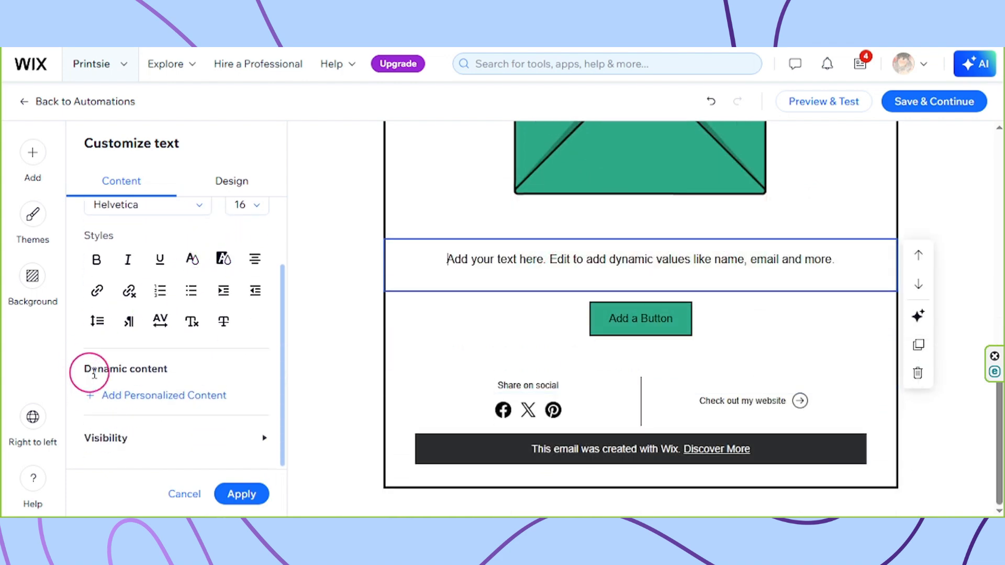
Insert the 'Coupon code [Add a coupon]' dynamic value with fallback text 'Coupon Code'.
left_click(140, 403)
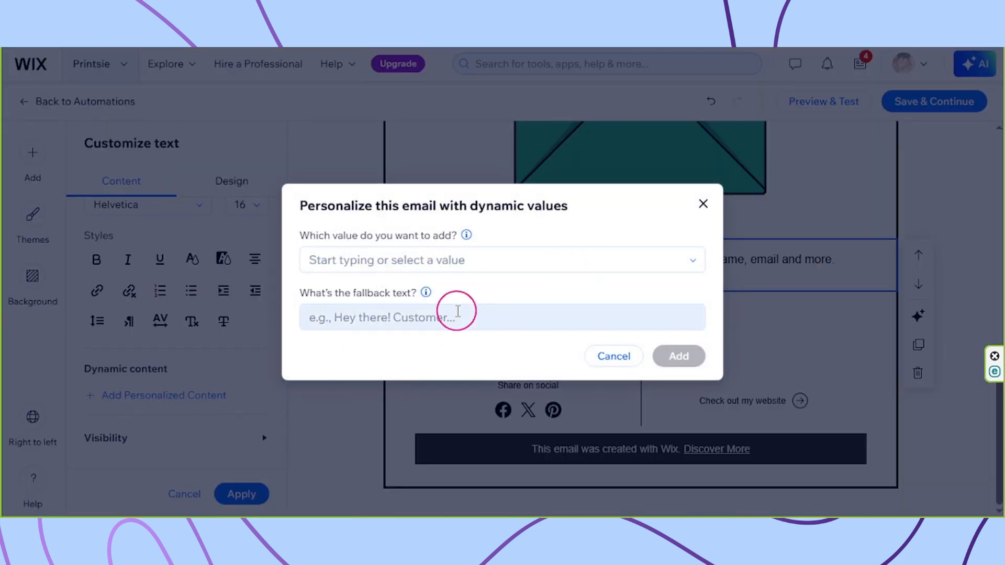
left_click(559, 258)
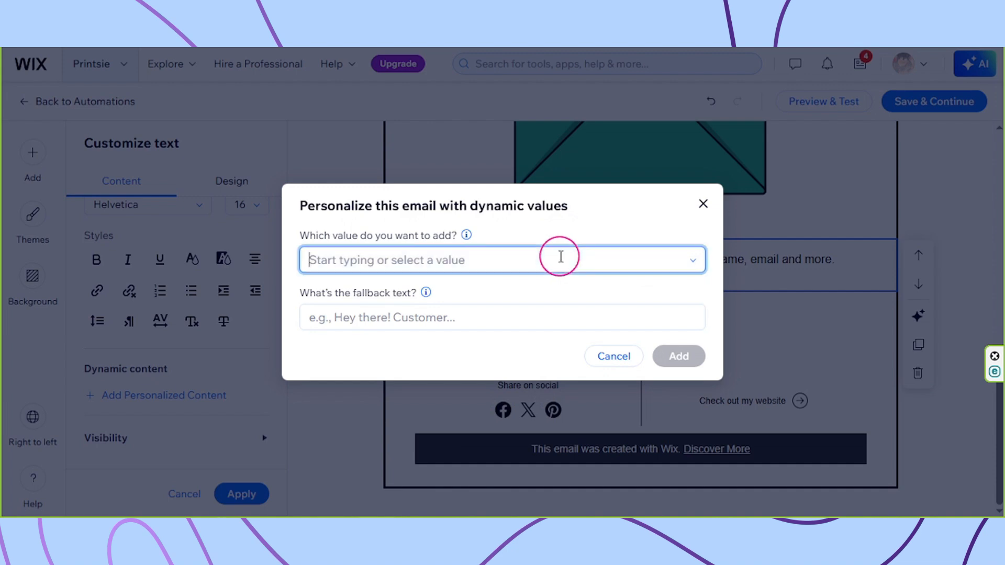
scroll(500, 385, "down", 10)
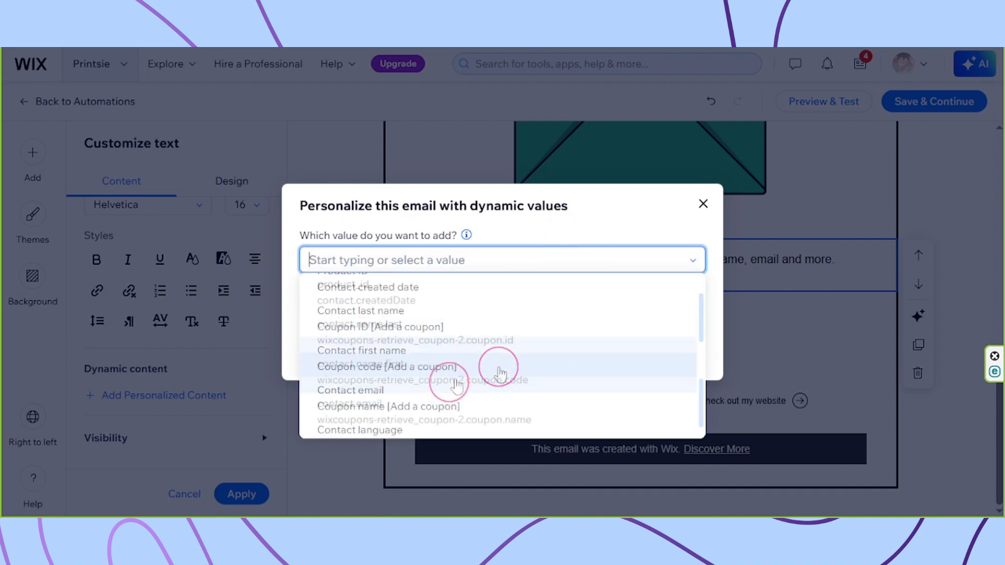
left_click(410, 373)
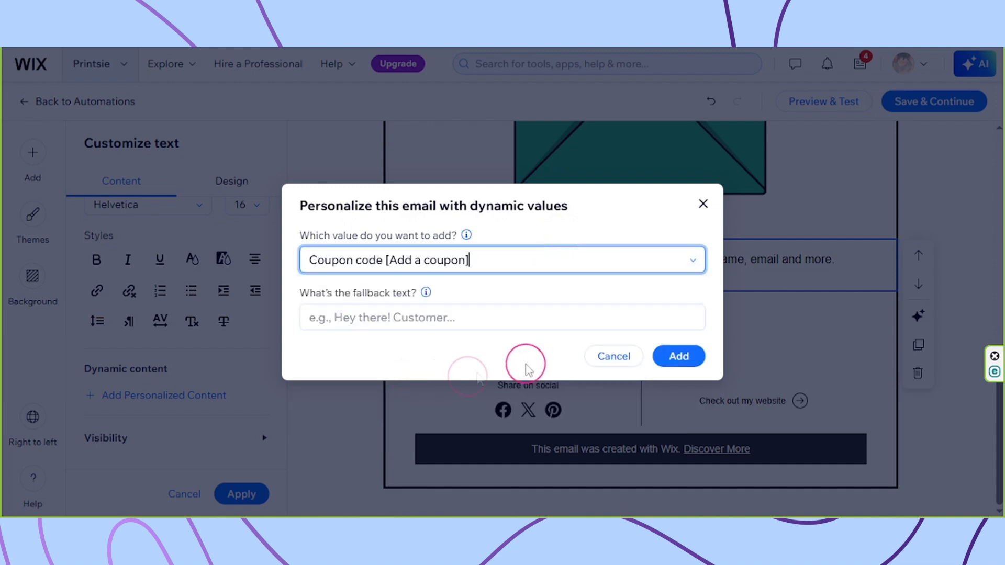
left_click(484, 313)
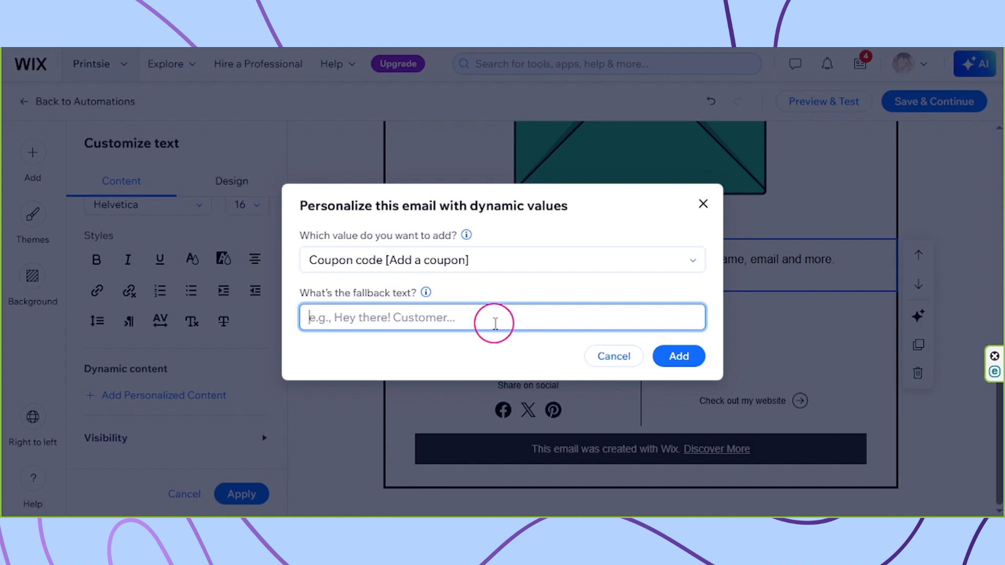
type("Coupon Code")
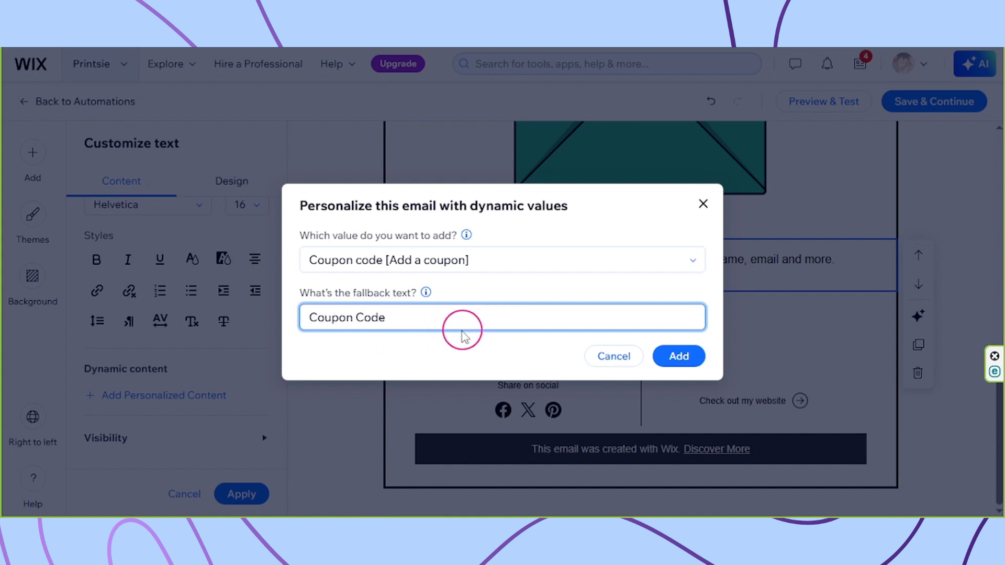
left_click(680, 360)
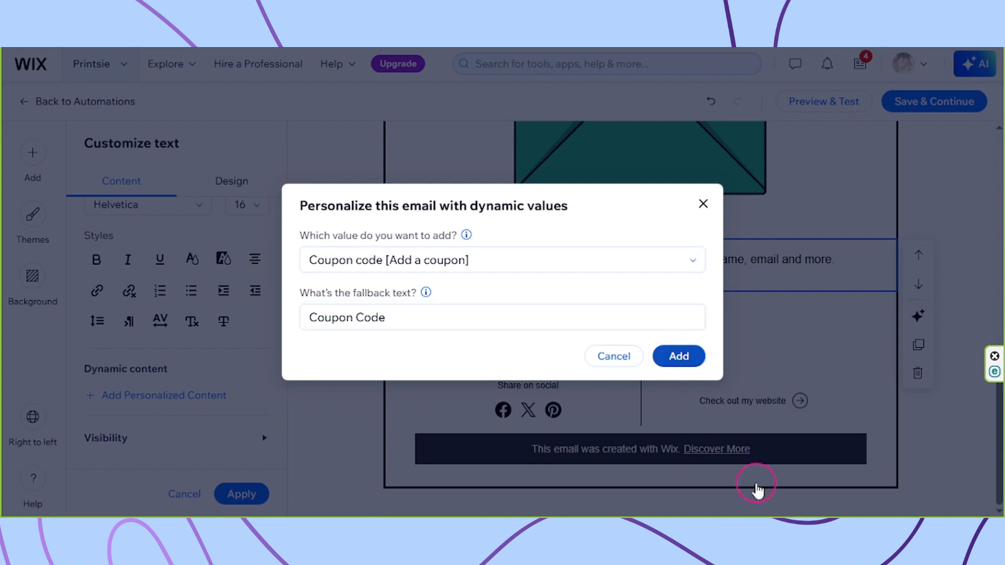
left_click_drag(687, 243, 785, 280)
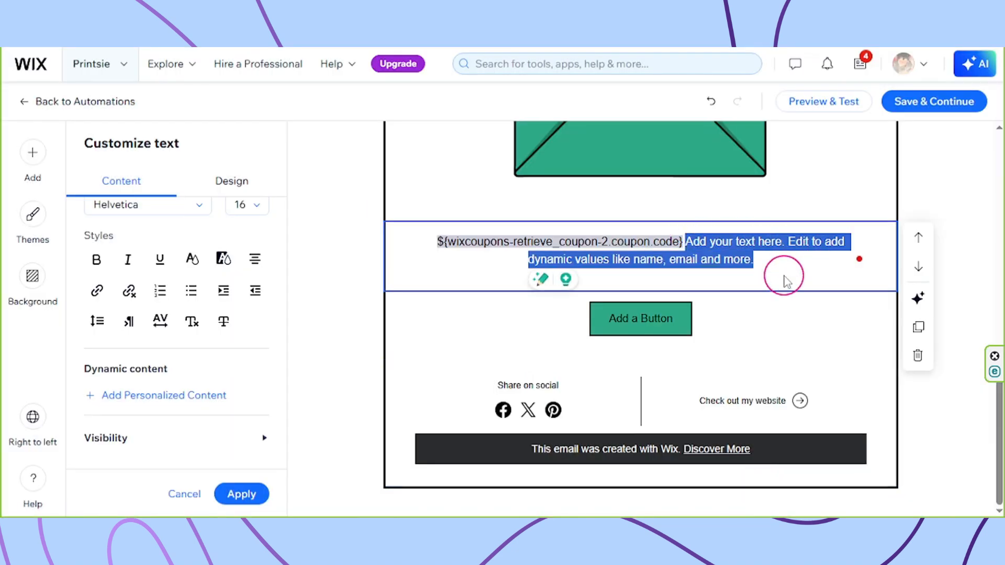
Delete the default sentence so the text block holds only the coupon code placeholder.
key("BackSpace")
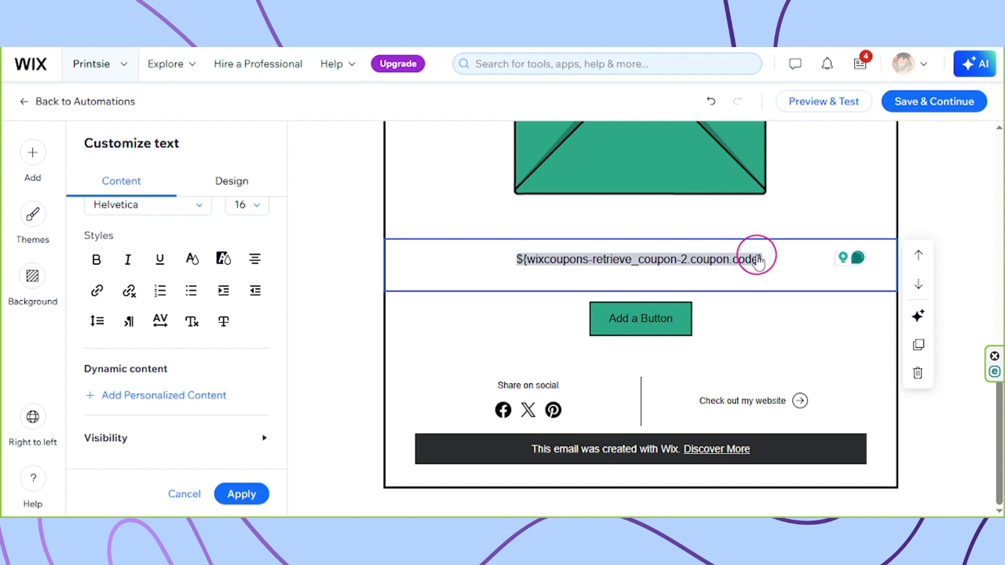
left_click_drag(508, 266, 361, 260)
left_click(805, 261)
left_click(785, 262)
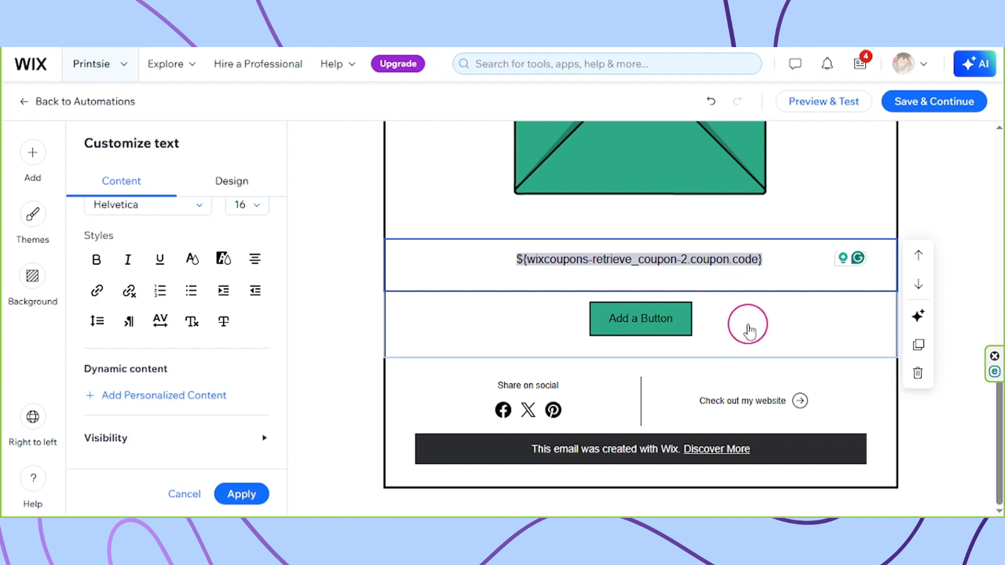
scroll(742, 353, "up", 1)
scroll(741, 361, "up", 10)
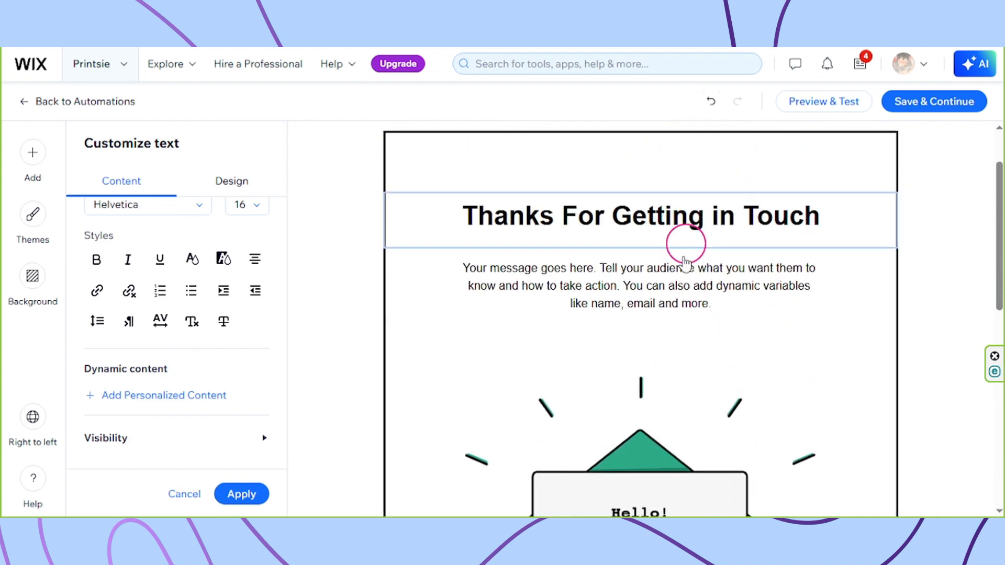
scroll(682, 365, "down", 3)
scroll(681, 365, "down", 10)
left_click(26, 216)
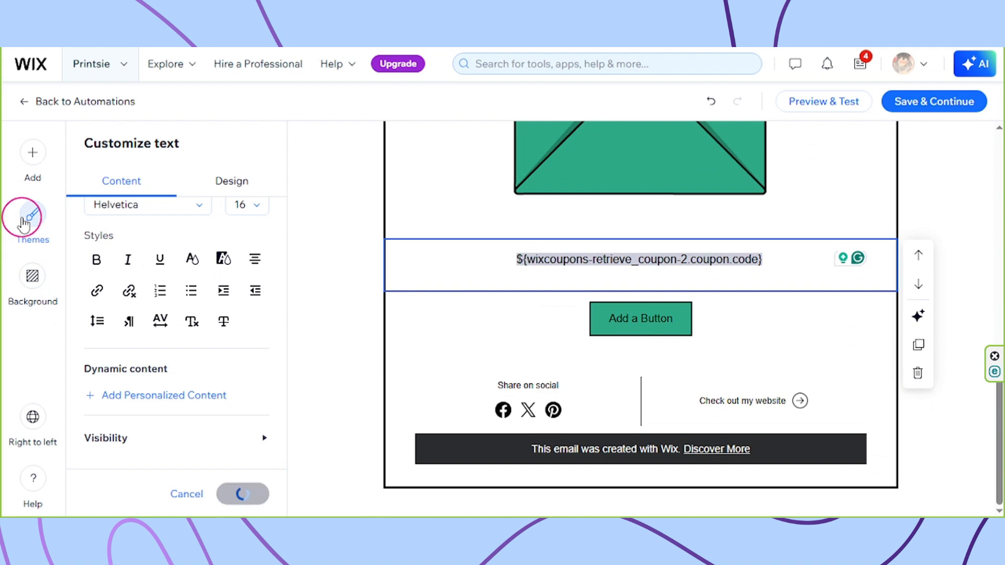
Apply the pale yellow floral pattern as the email's background.
left_click(32, 276)
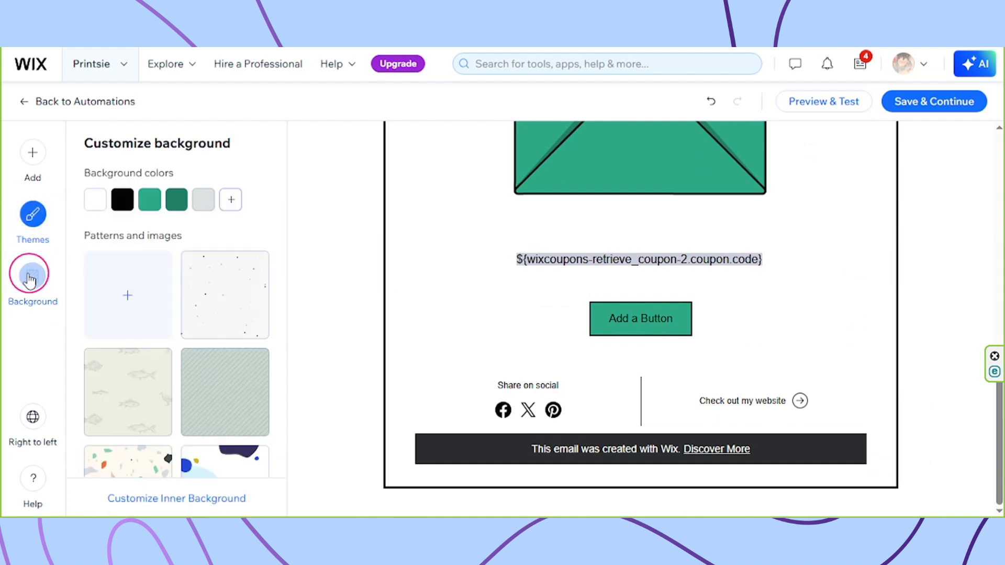
scroll(148, 368, "down", 5)
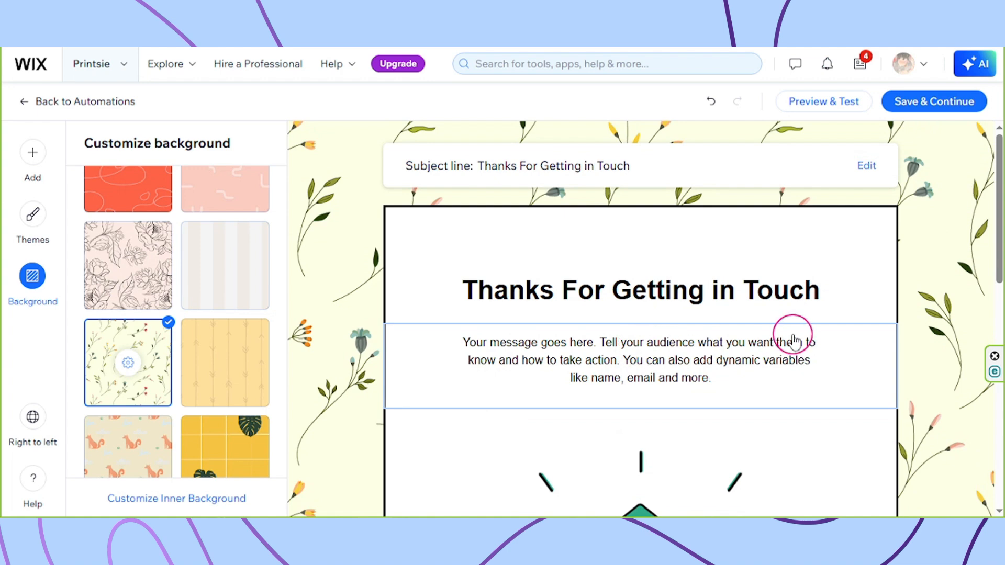
scroll(793, 341, "down", 10)
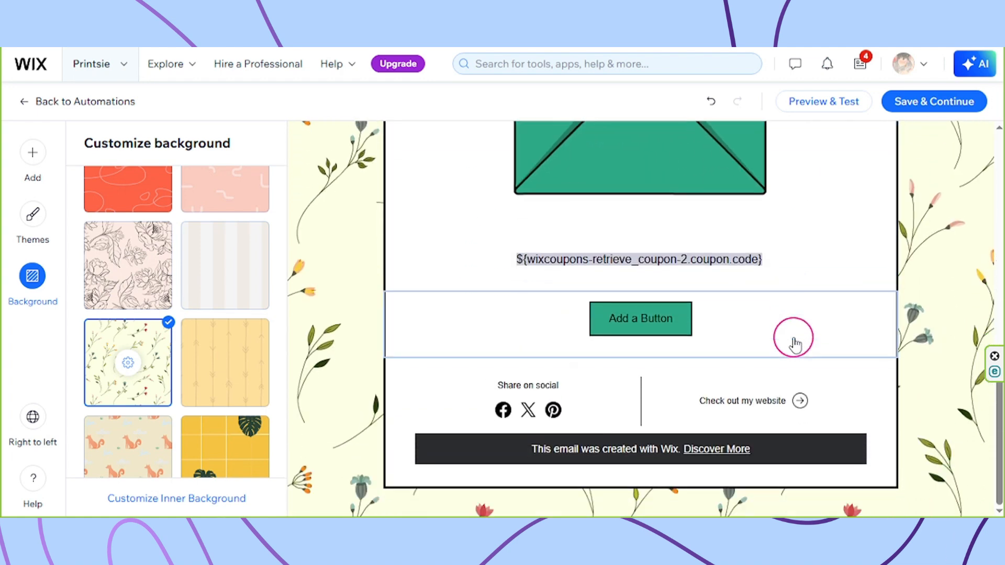
scroll(795, 343, "up", 10)
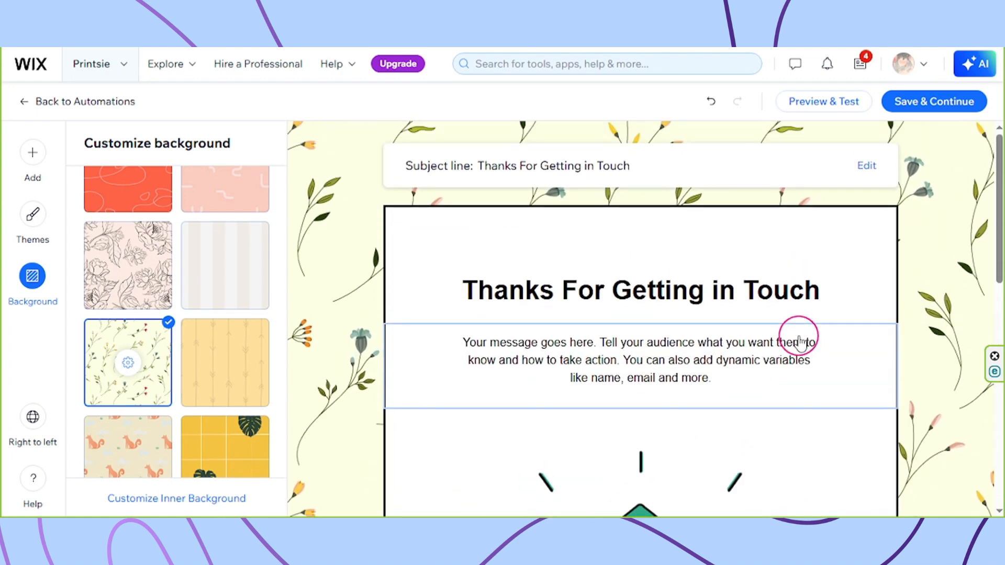
Save the email and apply the Send an email action.
left_click(933, 105)
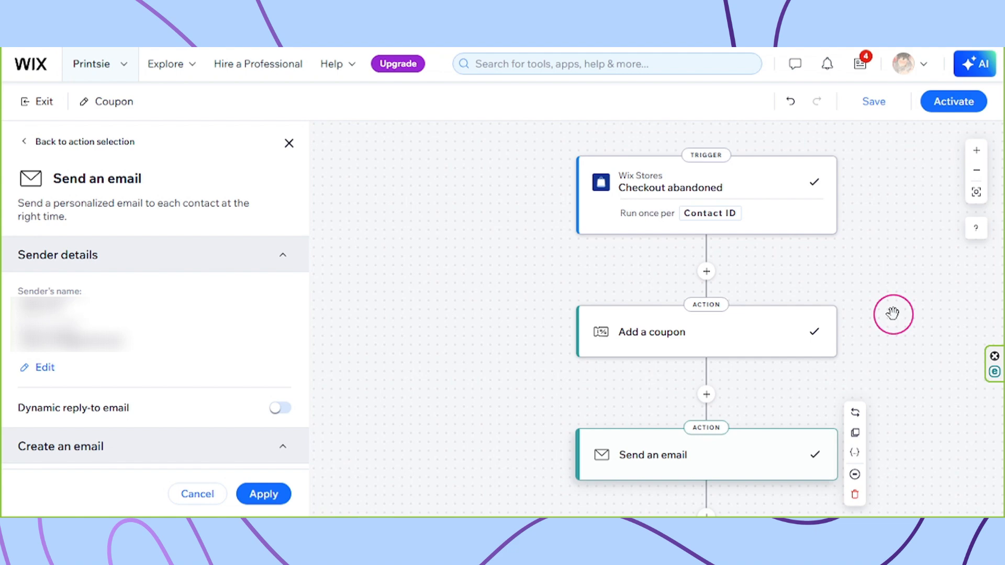
left_click(263, 494)
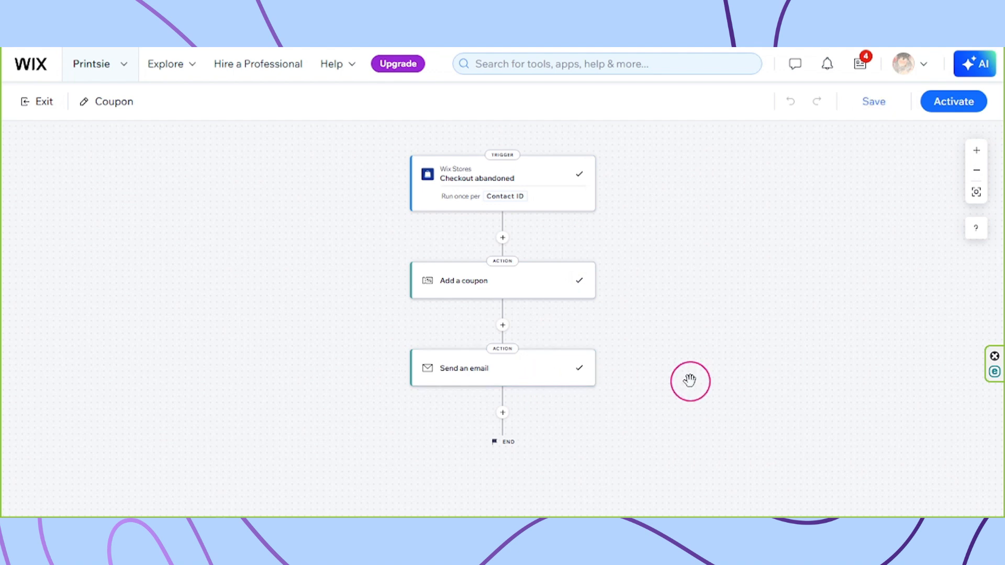
Activate the Coupon automation with its Checkout abandoned trigger, coupon and email actions.
left_click(955, 114)
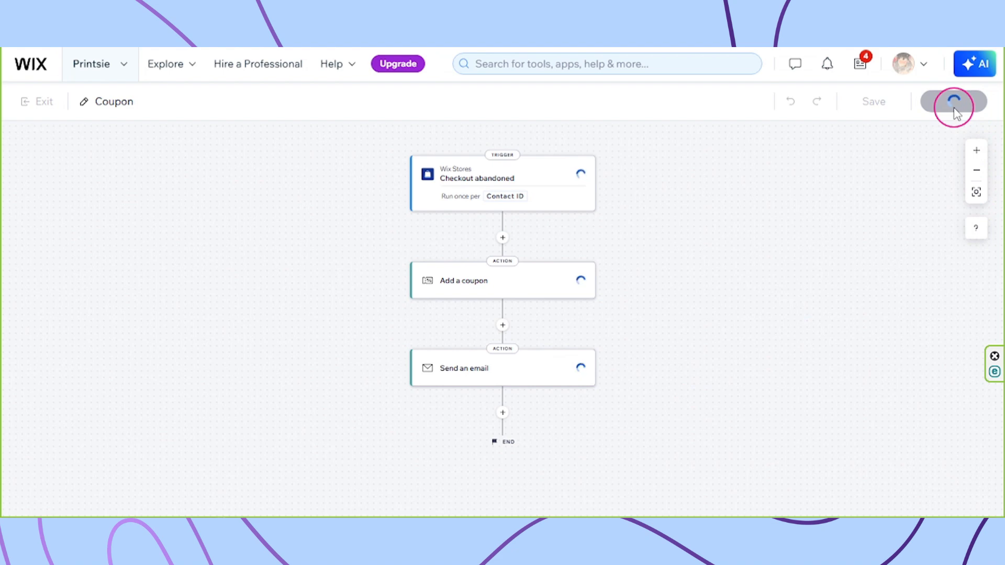